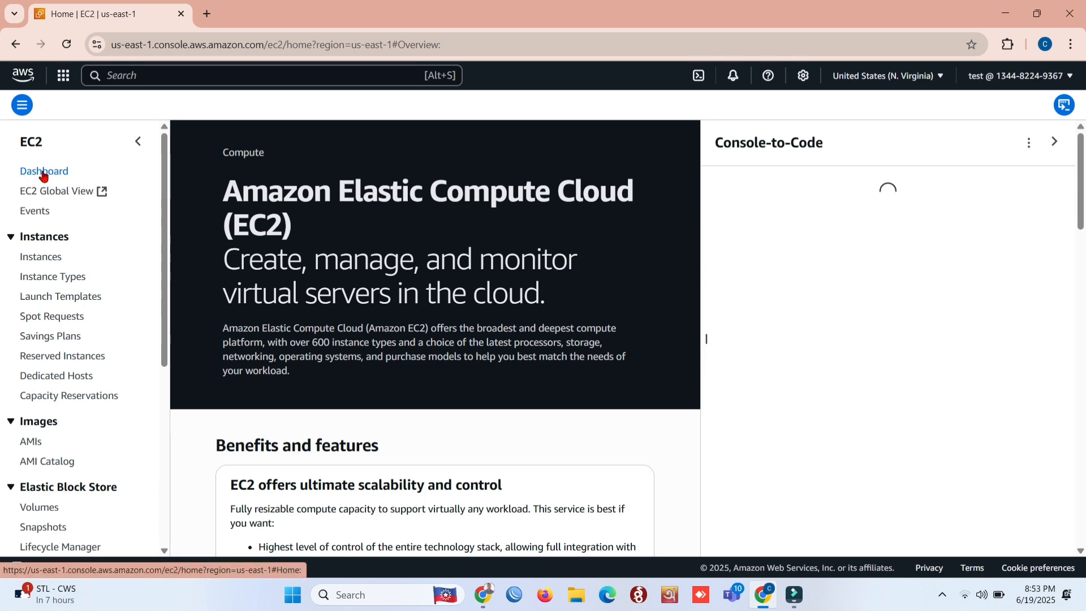
- Start launching a new EC2 instance from the EC2 dashboard and name it Windows
click(43, 172)
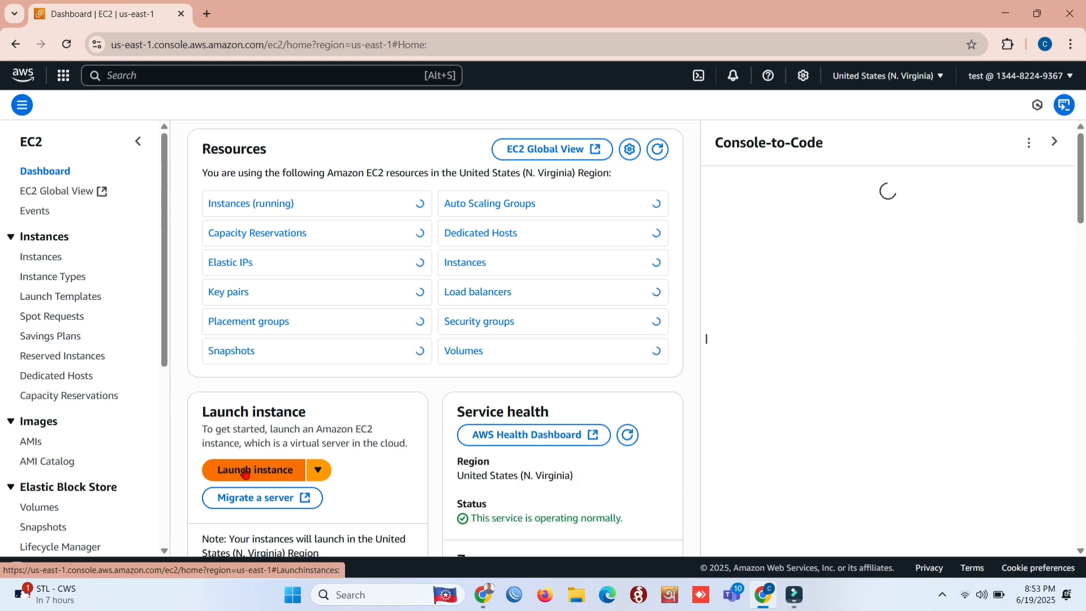
click(244, 473)
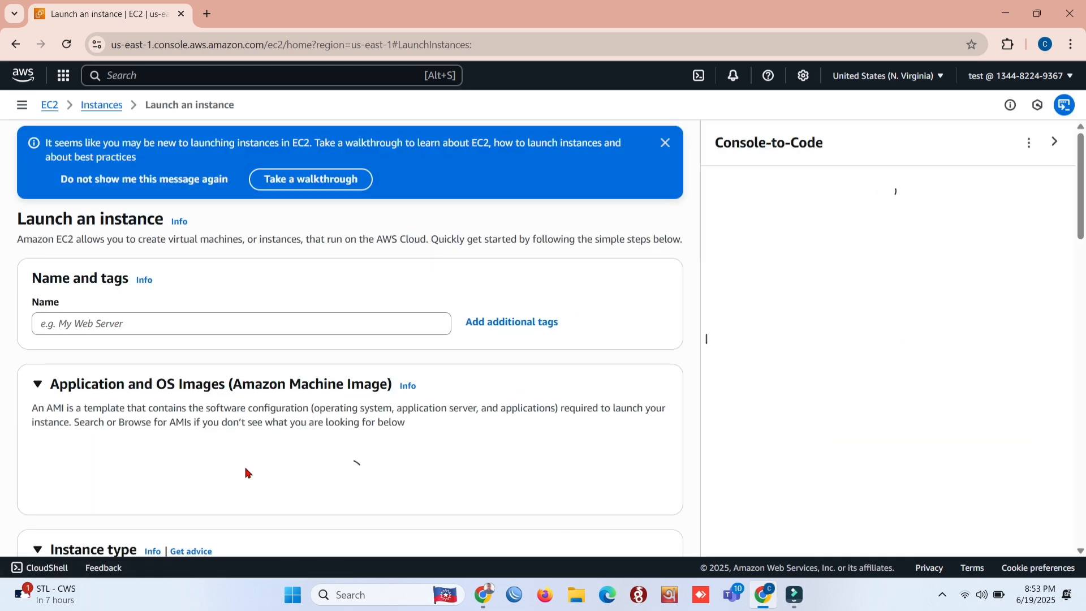
click(236, 327)
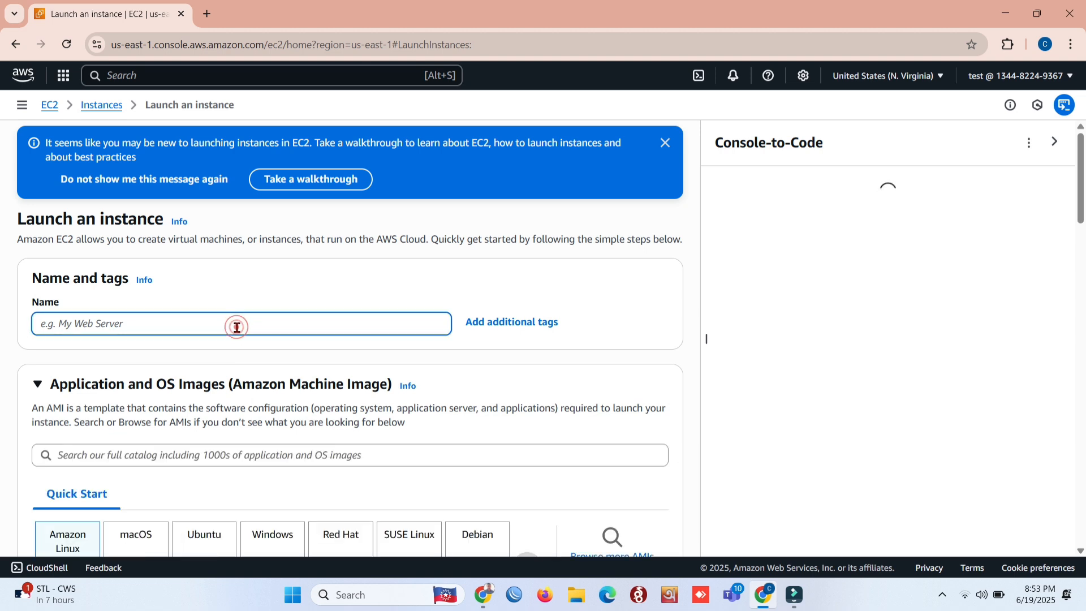
text(Windows)
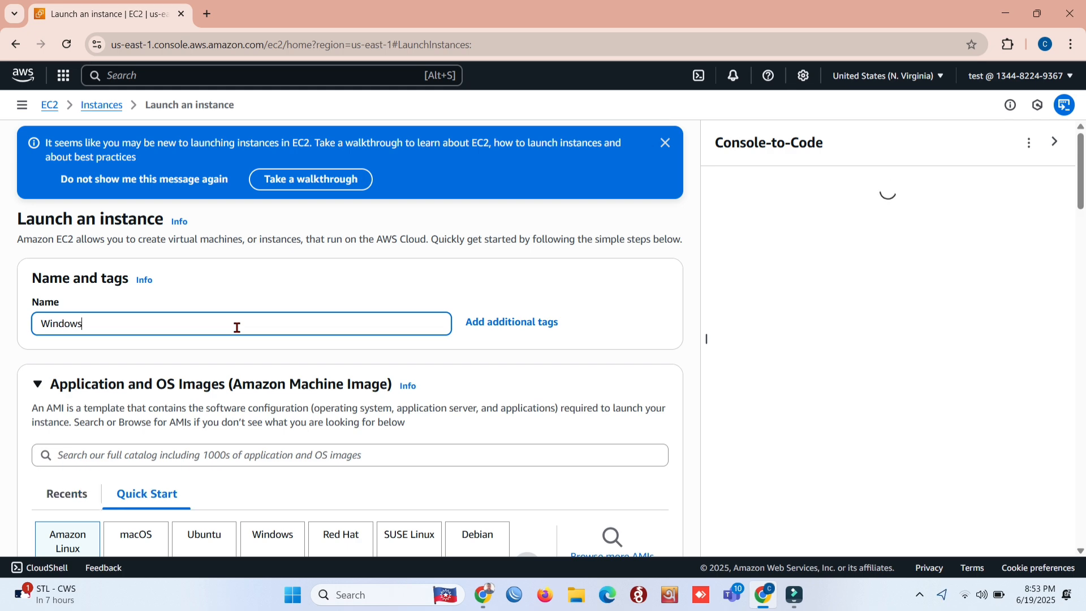
- Browse the full AMI catalog and search it for windows
scroll(237, 328, down, 3)
scroll(235, 328, down, 1)
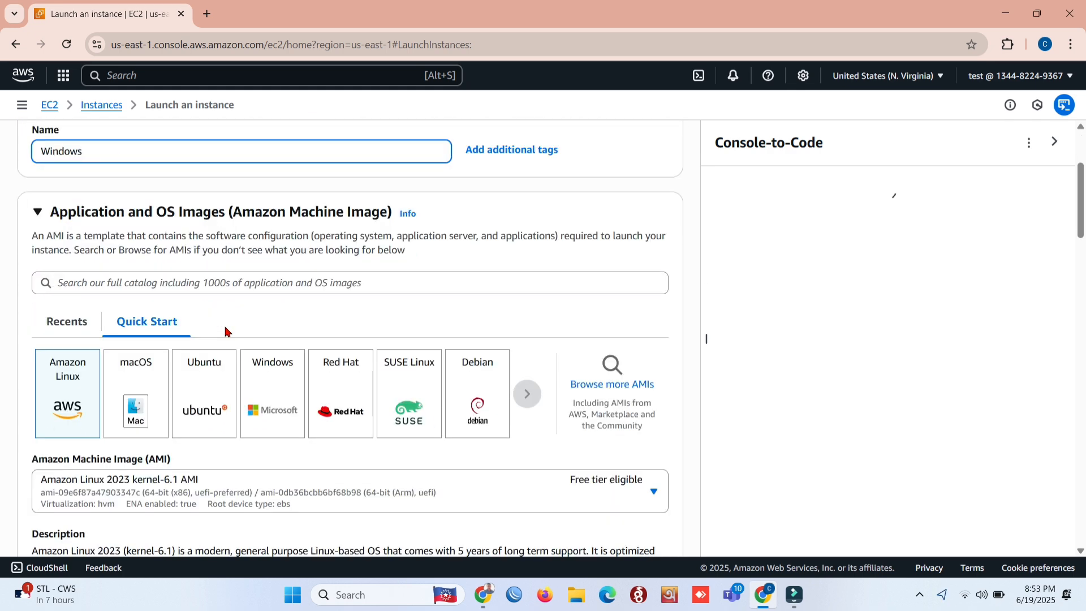
click(605, 365)
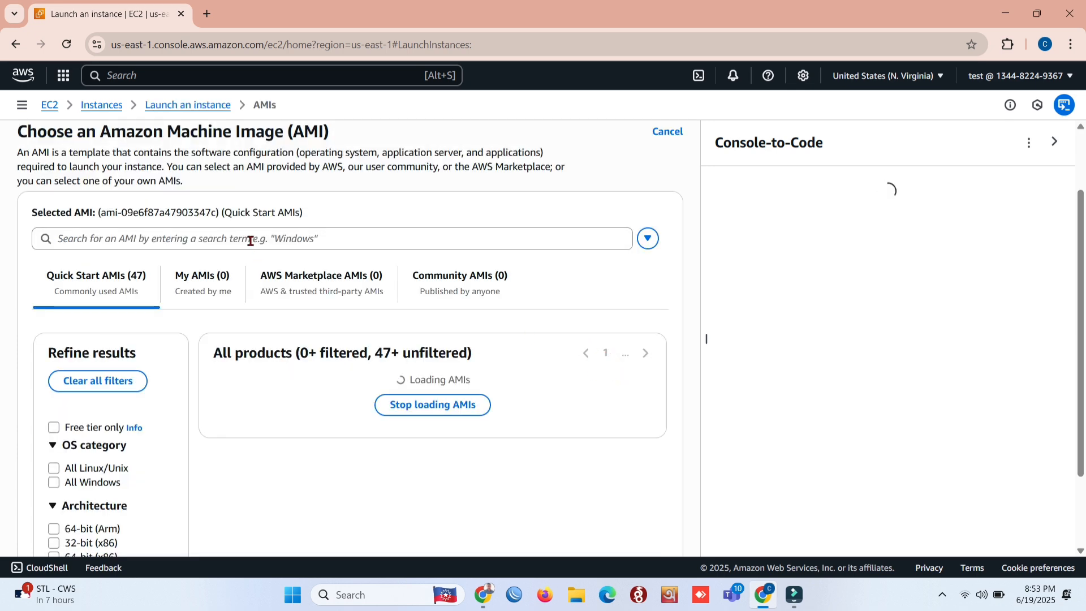
click(251, 241)
text(win)
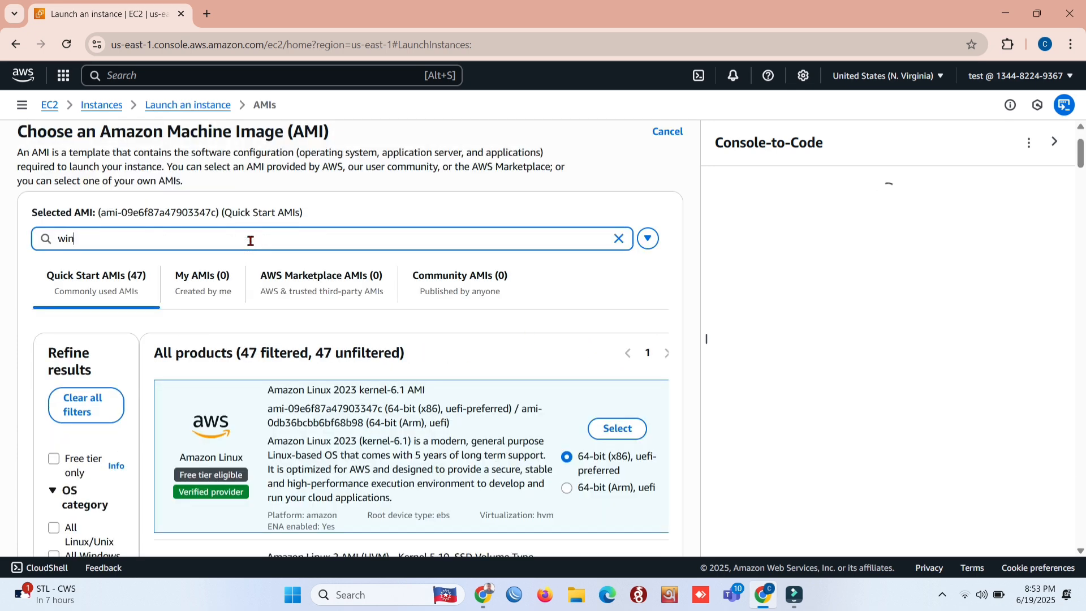
text(dows)
scroll(364, 249, down, 2)
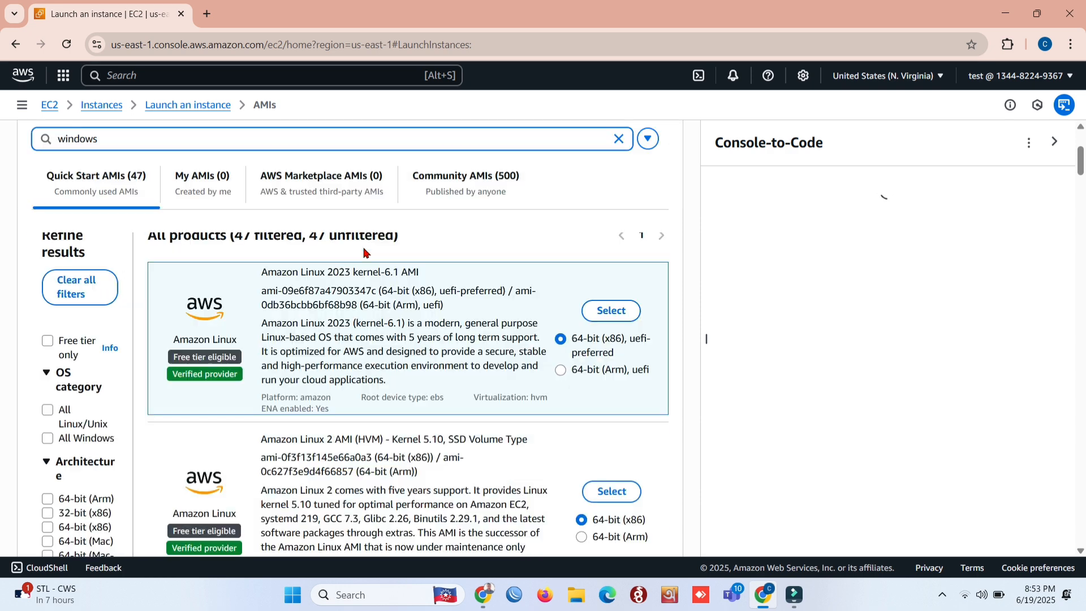
scroll(364, 252, up, 1)
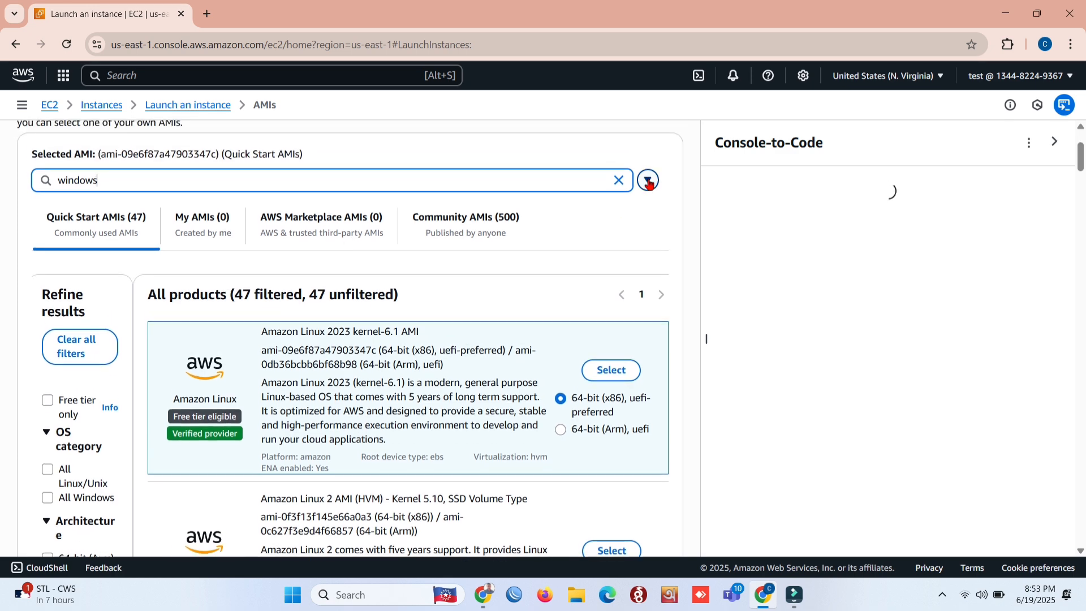
click(496, 184)
key(Return)
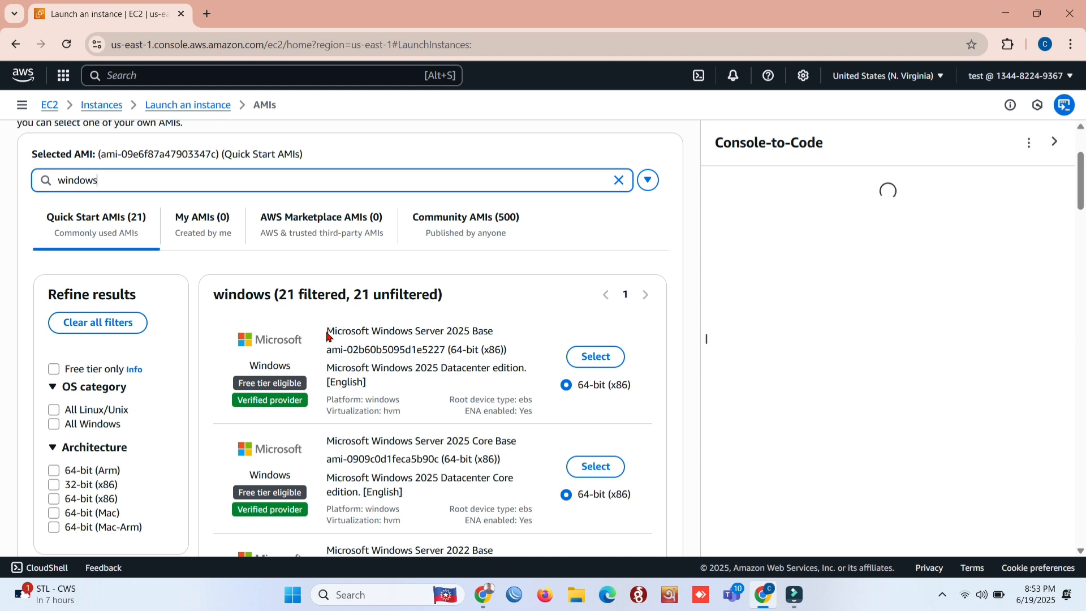
- Choose the 64-bit (x86) Microsoft Windows Server 2025 Base image for the instance
drag(327, 333, 486, 333)
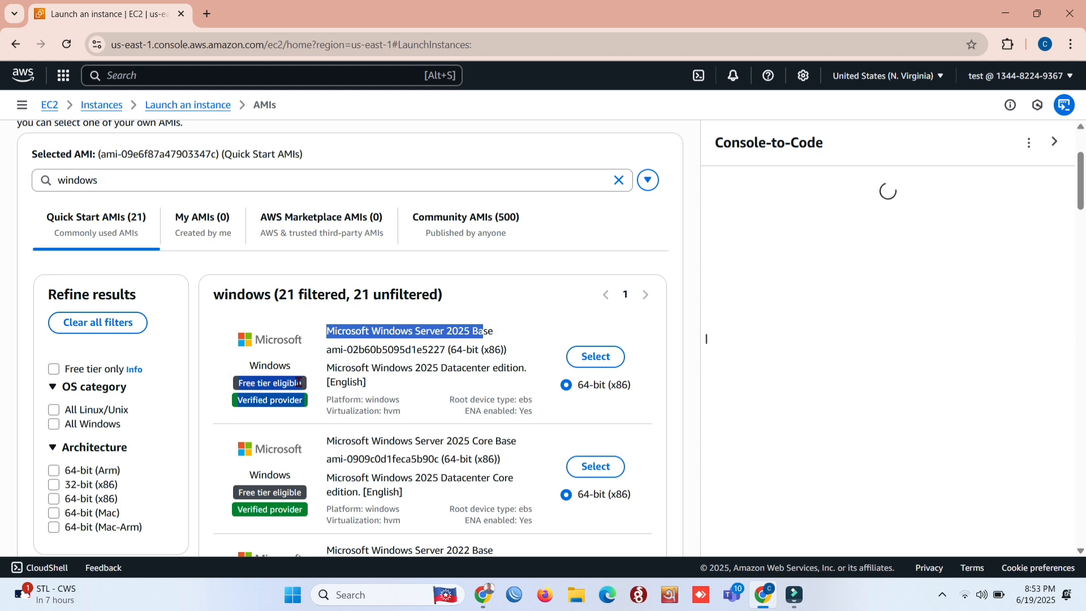
click(597, 365)
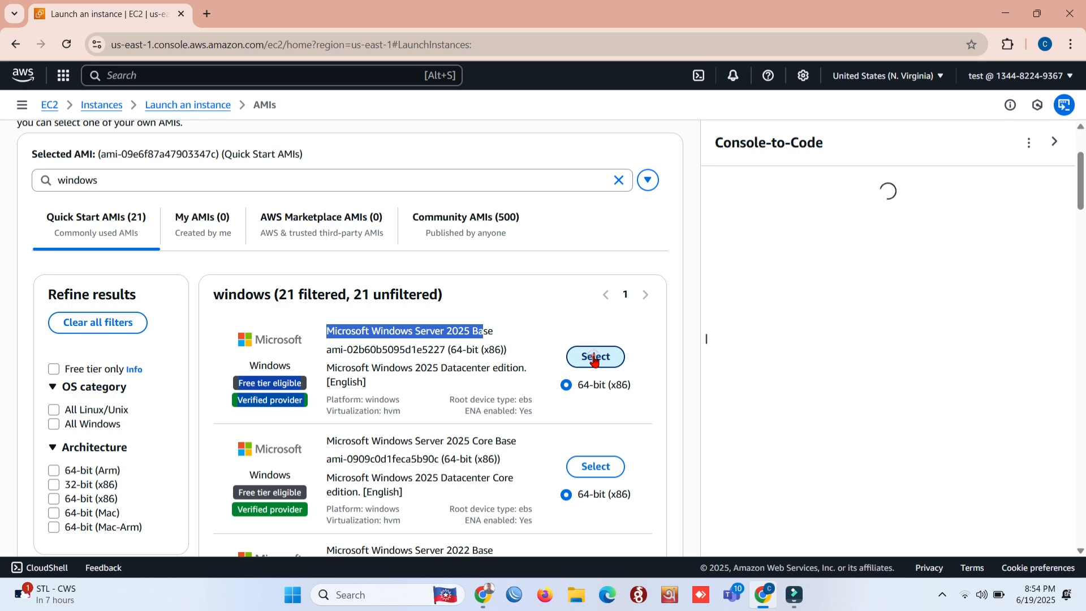
click(594, 358)
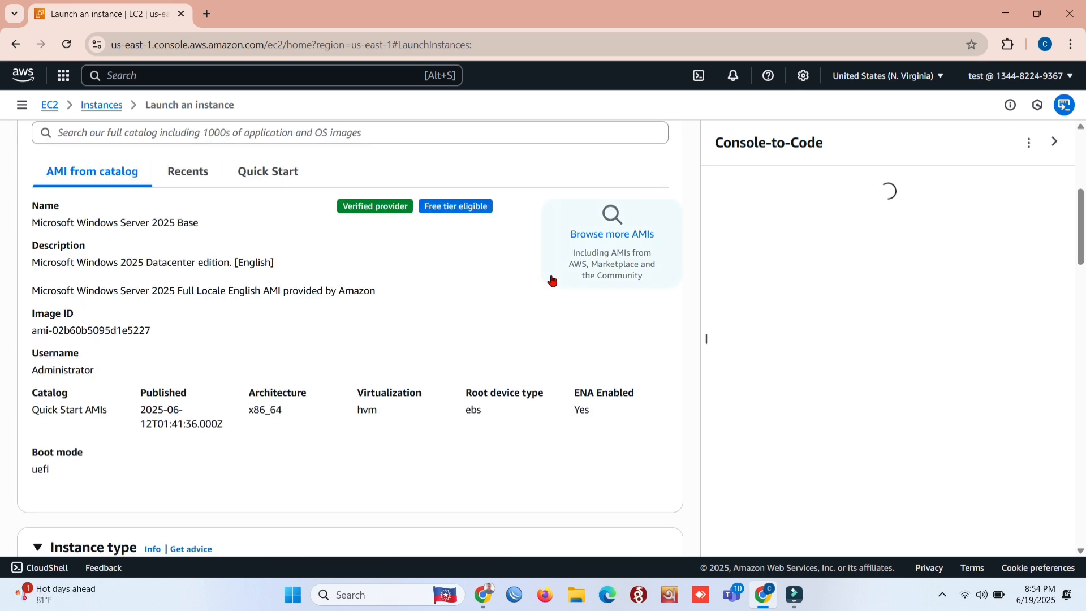
- Create a new RSA key pair named windows in .pem format for logging in to the instance
scroll(552, 280, down, 8)
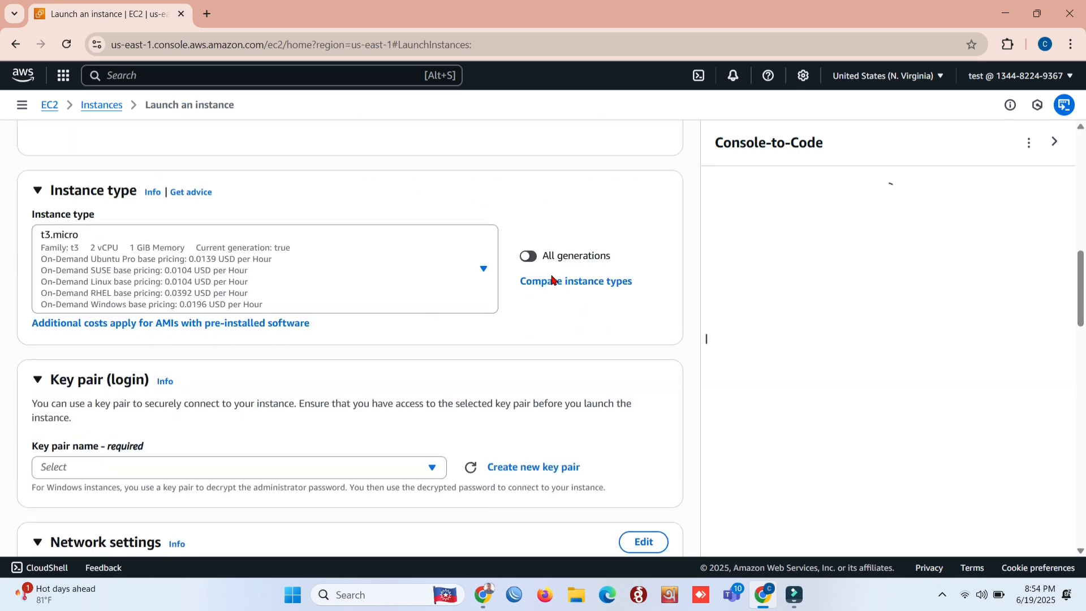
scroll(552, 276, up, 2)
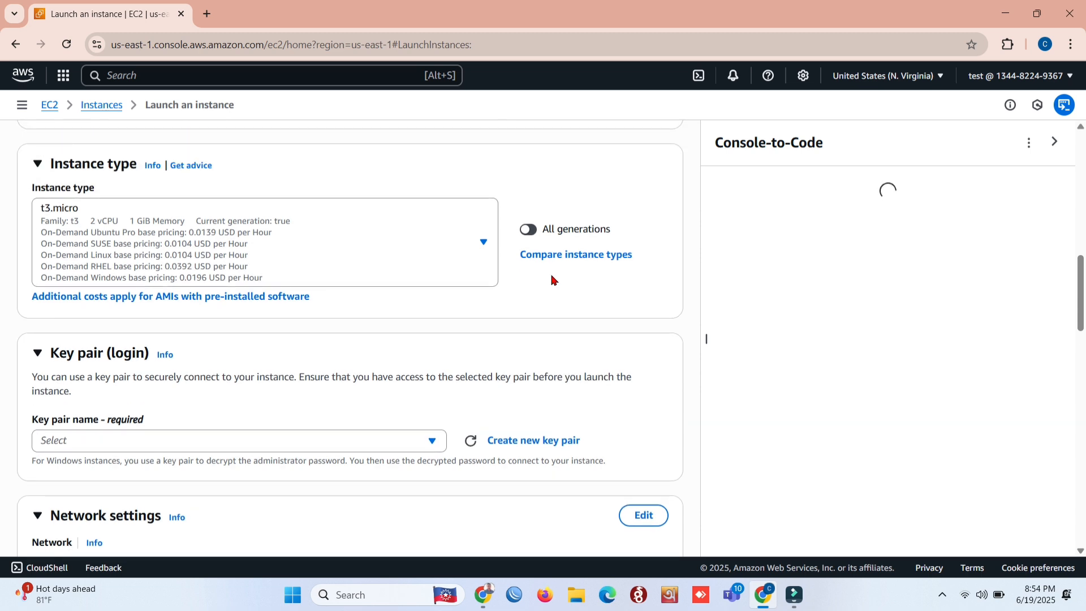
click(484, 243)
click(557, 300)
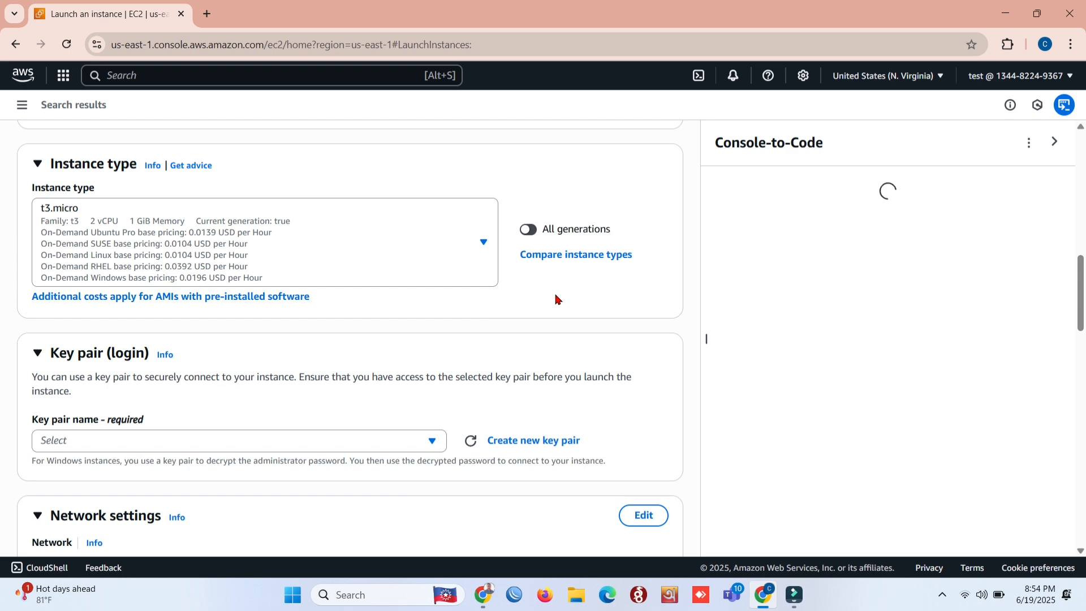
scroll(557, 300, down, 3)
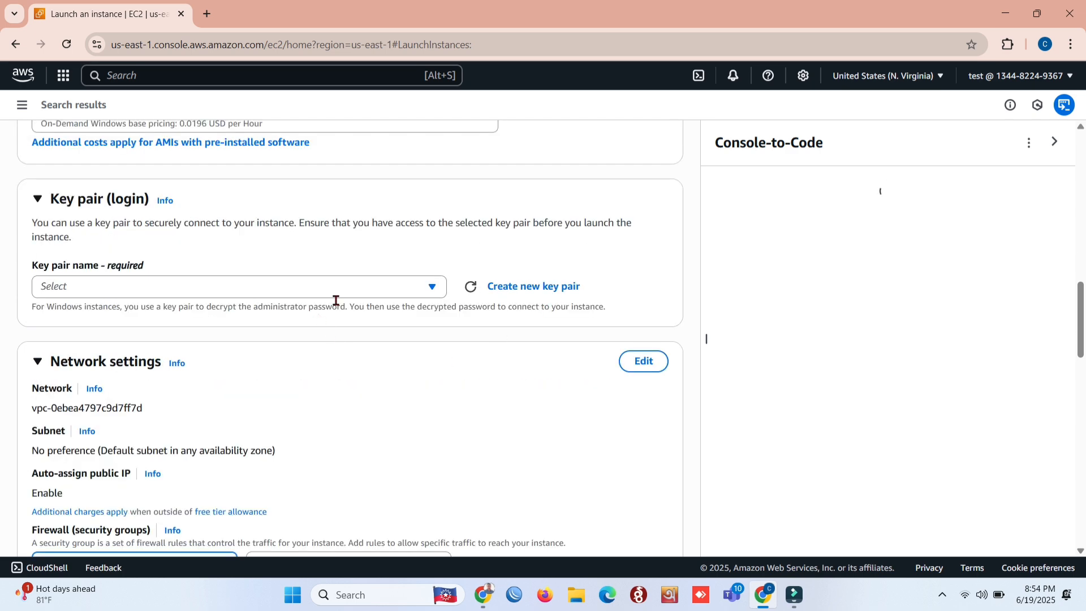
click(507, 290)
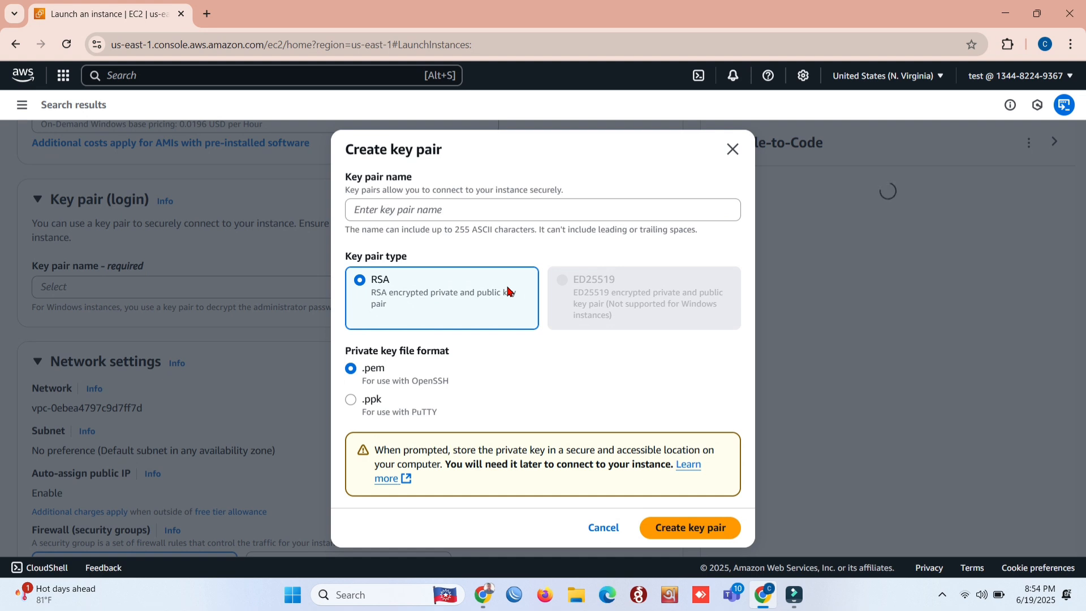
click(499, 210)
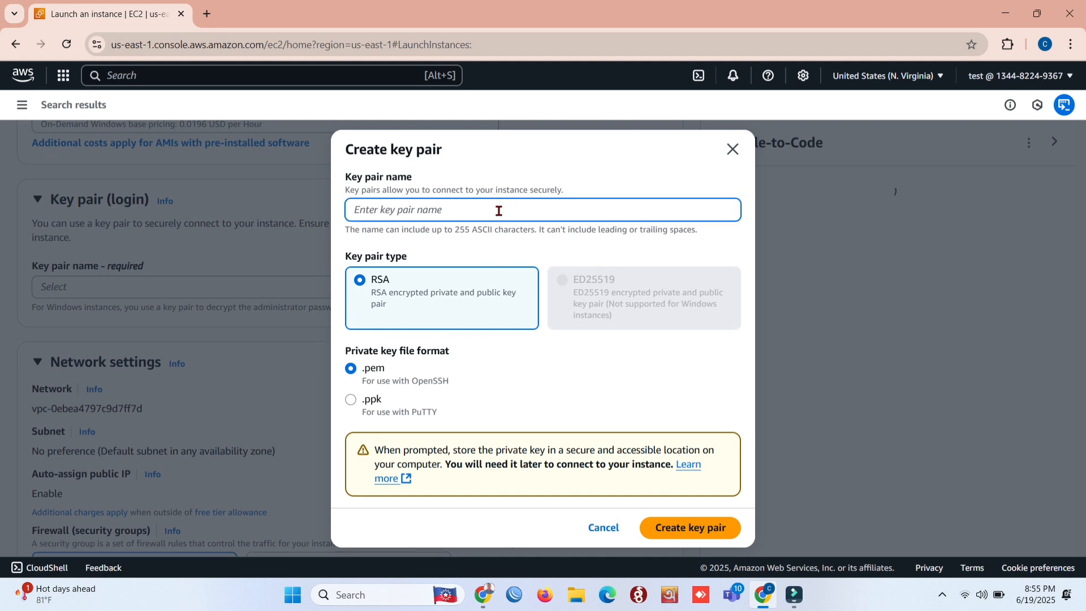
text(windows)
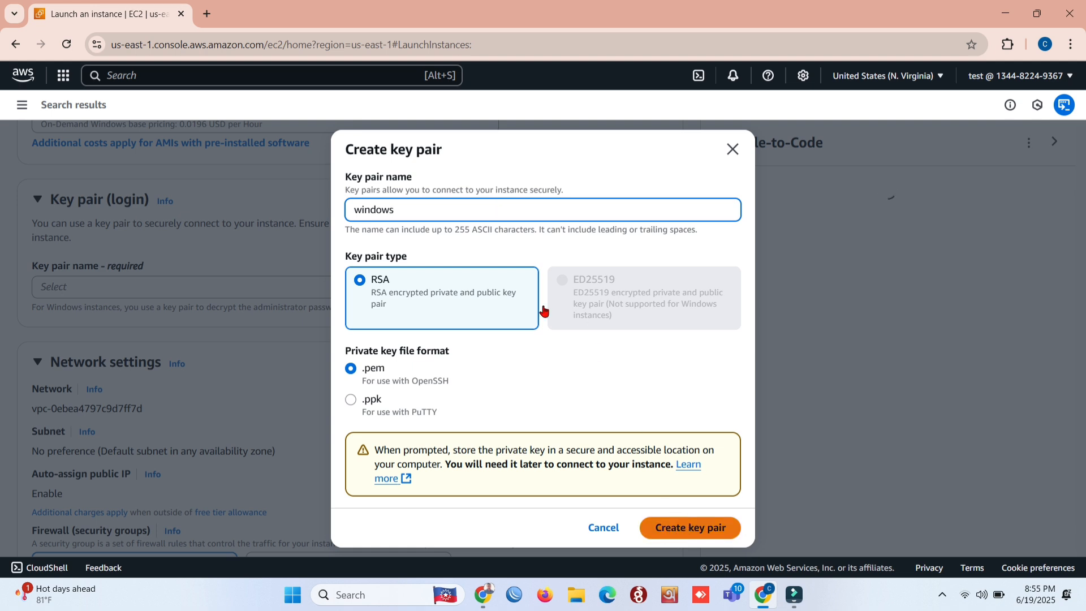
click(675, 534)
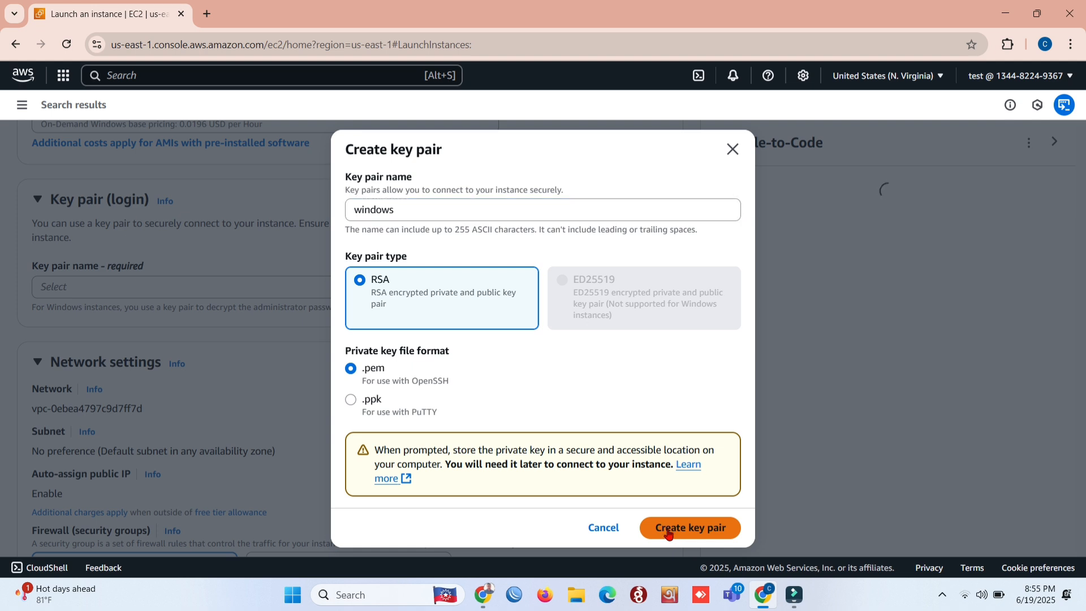
click(667, 529)
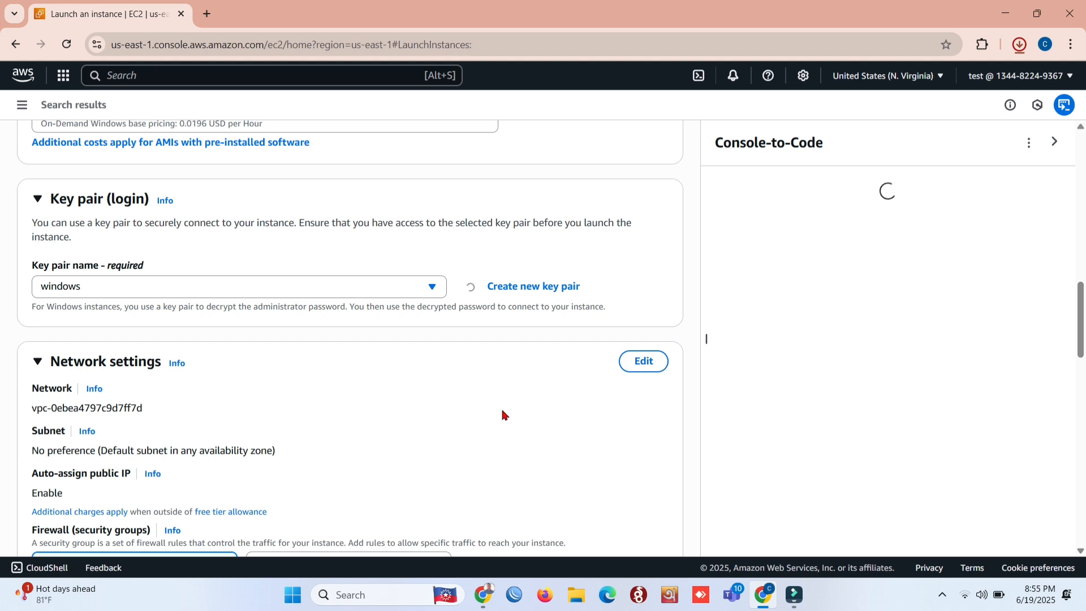
- Review the instance's network settings, firewall rules and storage configuration
scroll(260, 341, down, 2)
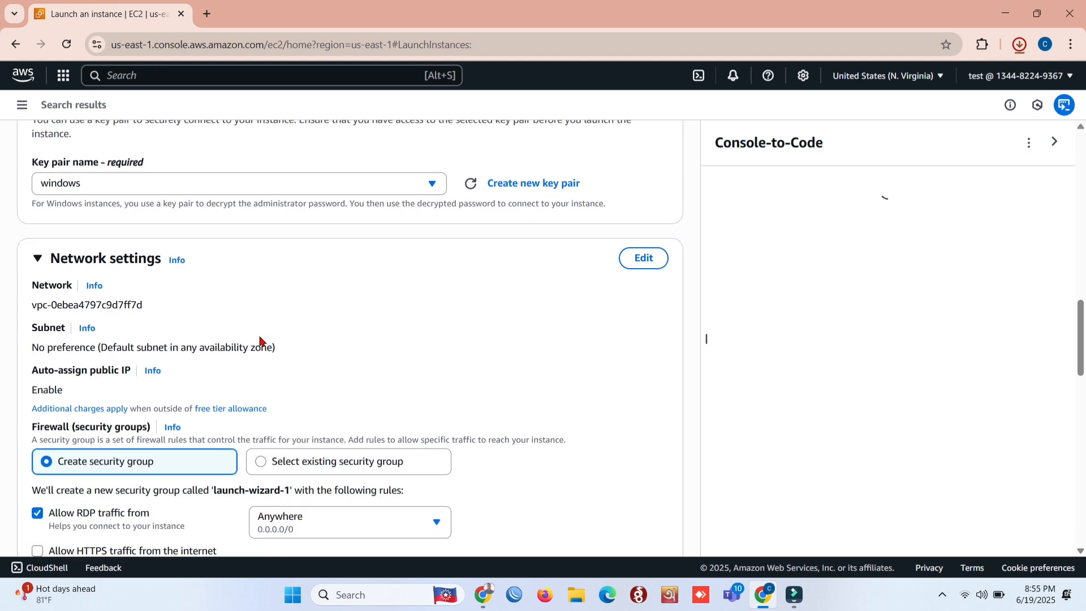
scroll(260, 341, down, 1)
scroll(271, 380, down, 1)
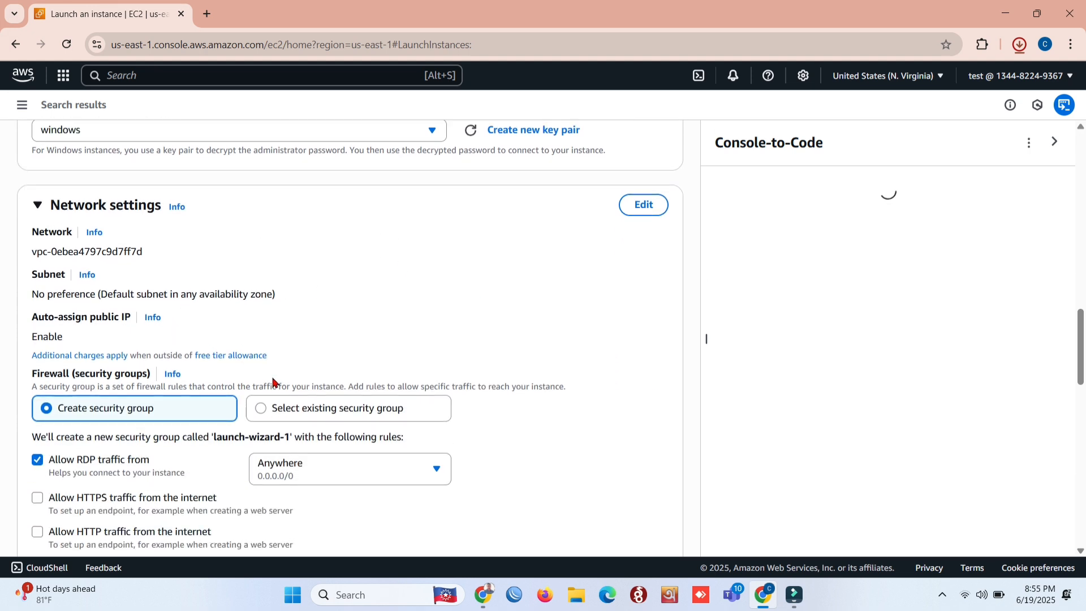
scroll(273, 383, down, 1)
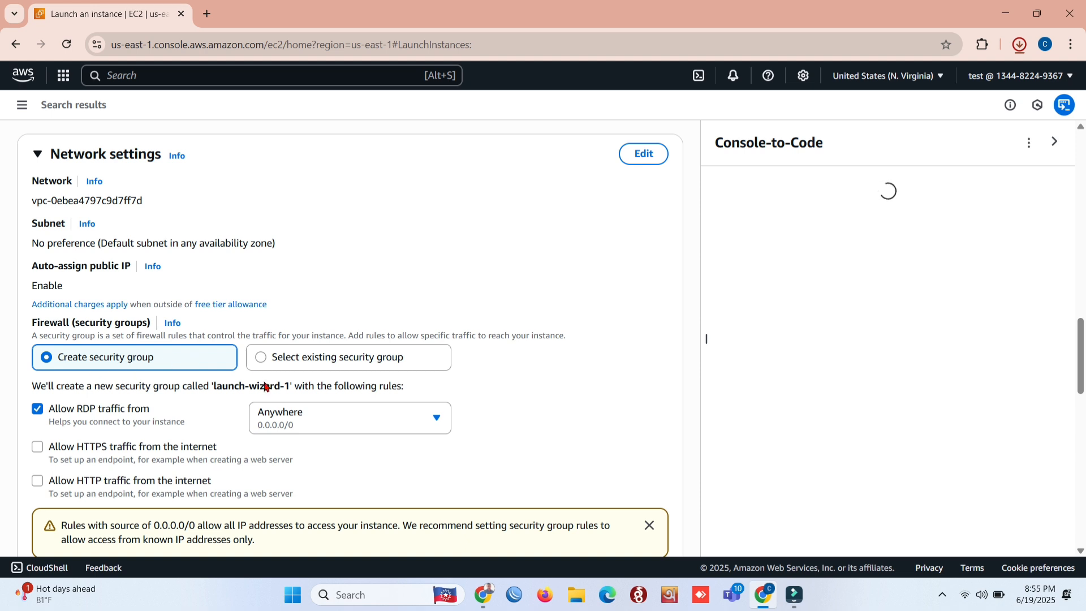
scroll(164, 404, down, 3)
scroll(163, 404, down, 1)
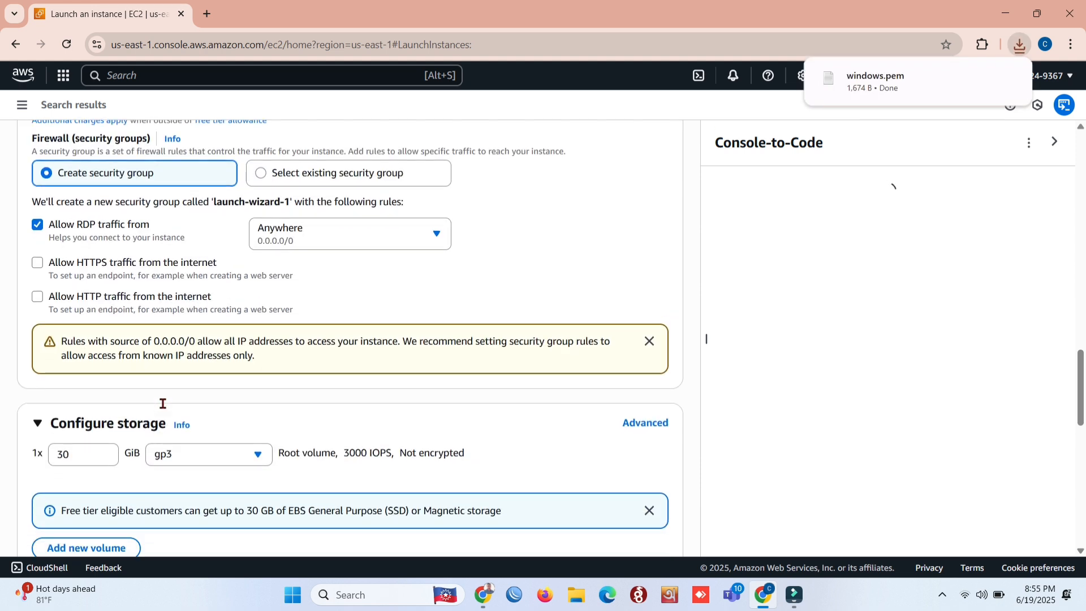
scroll(161, 406, down, 1)
scroll(164, 407, up, 1)
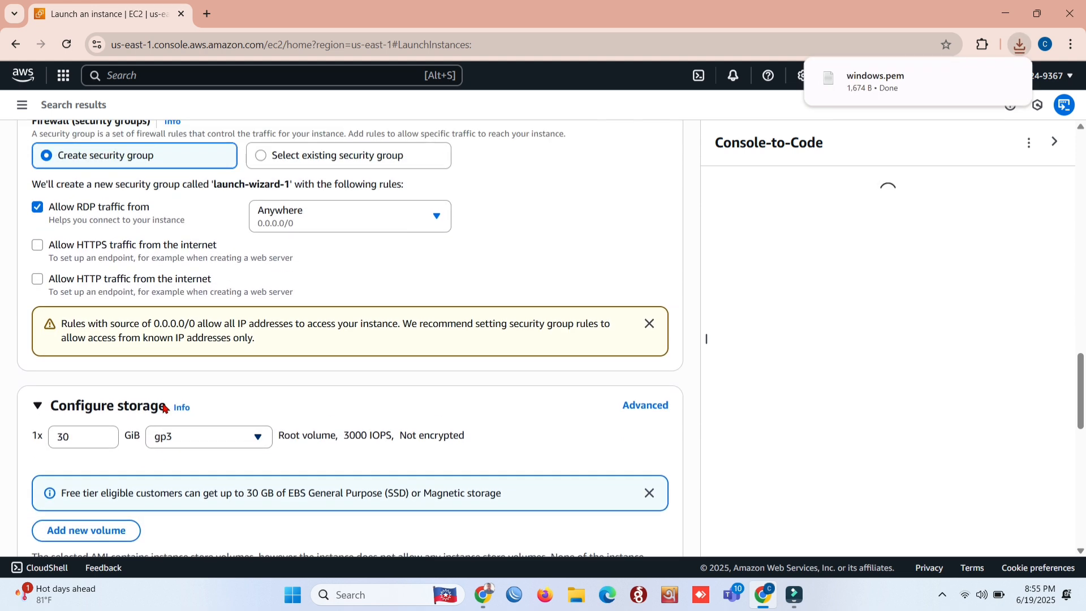
scroll(164, 406, up, 2)
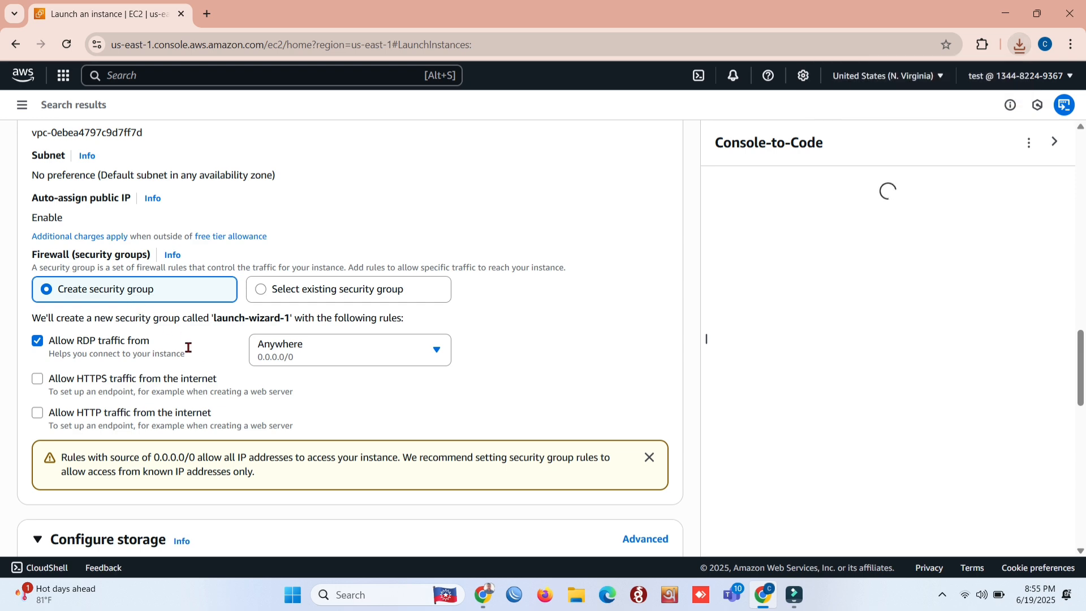
scroll(189, 347, down, 2)
scroll(396, 255, up, 3)
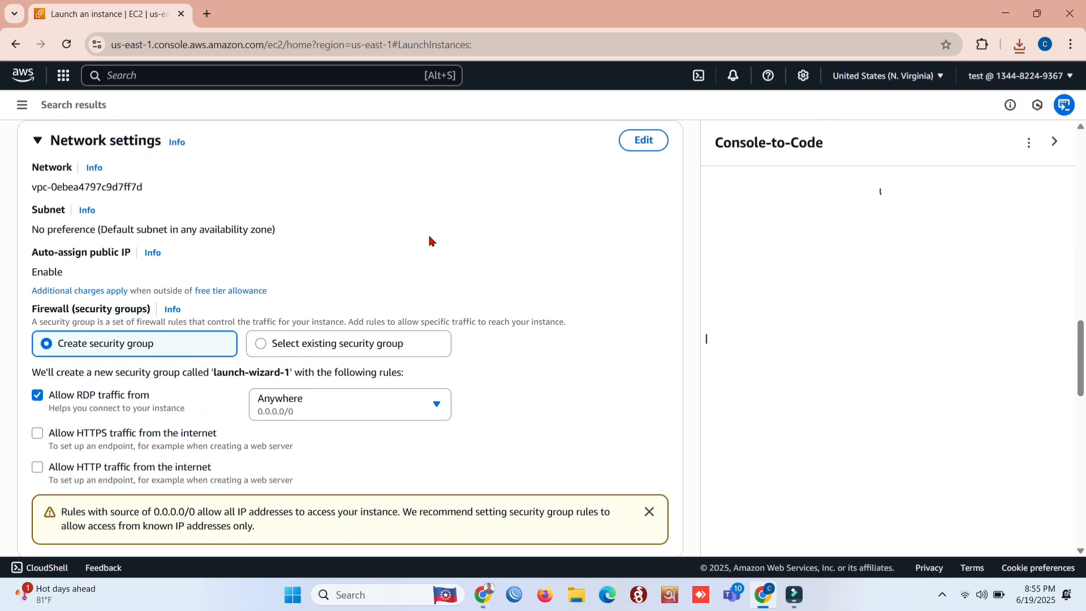
- Open the network settings for editing and name the new security group Windows_dmz
click(652, 141)
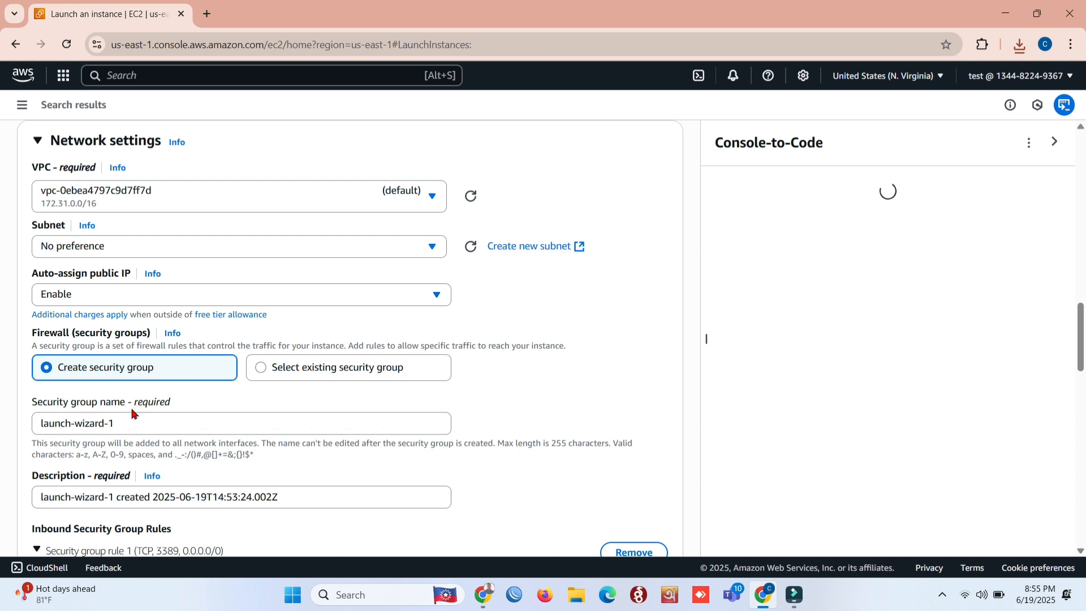
drag(130, 422, 3, 449)
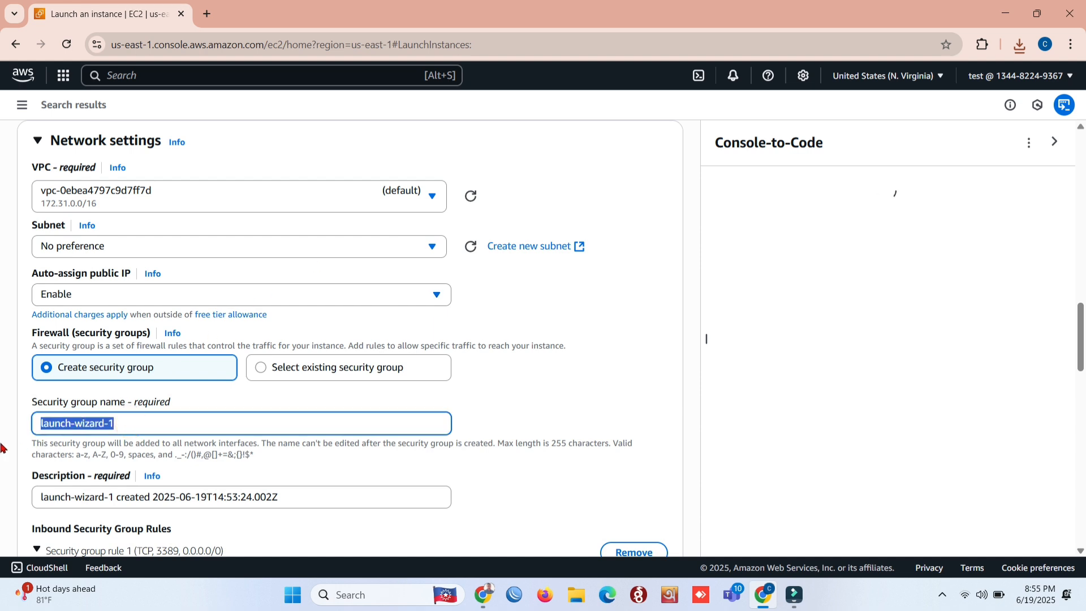
text(W)
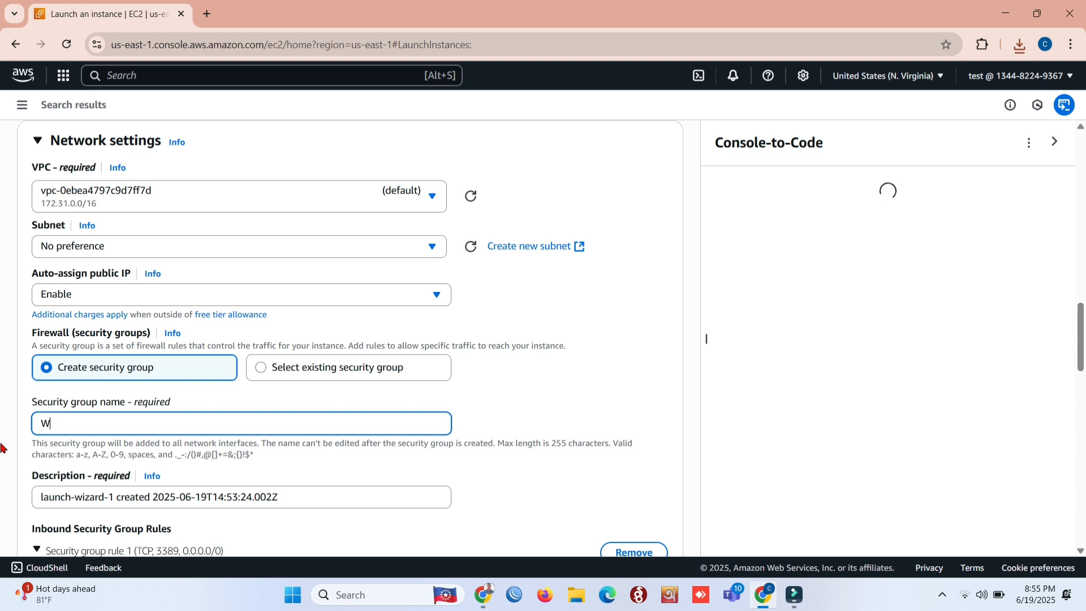
text(indows_dmz)
- Replace the default description of the new security group with "windows server"
scroll(2, 448, down, 2)
scroll(1, 449, down, 2)
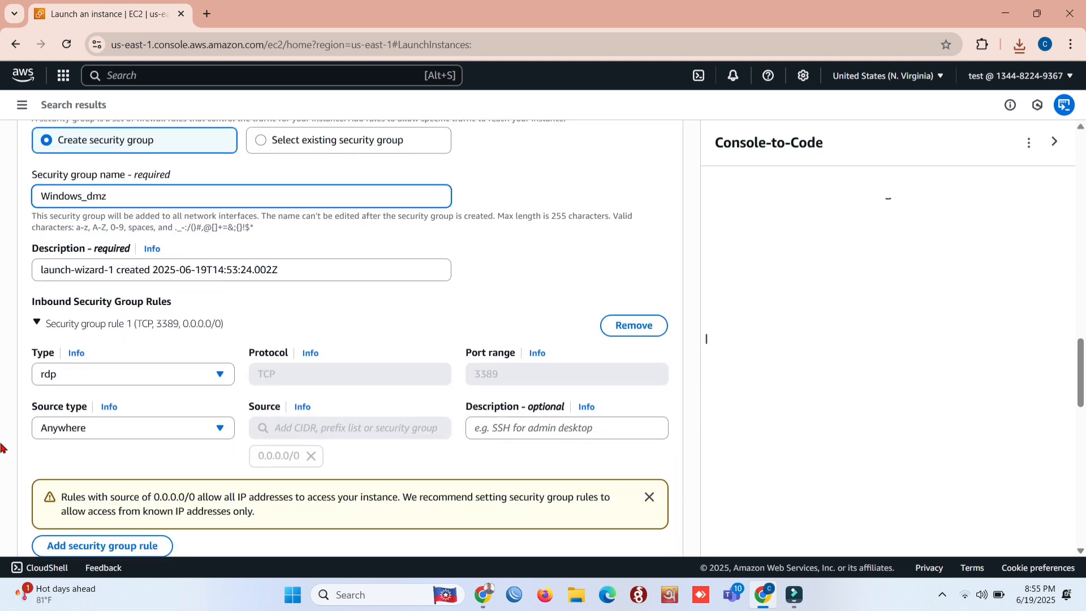
scroll(3, 449, down, 1)
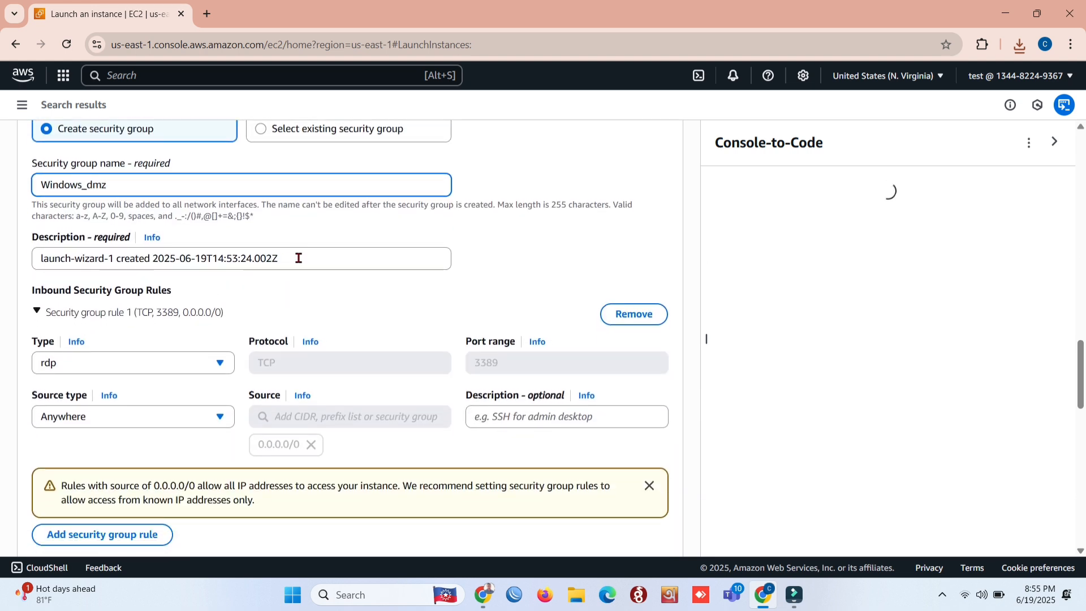
drag(298, 258, 2, 271)
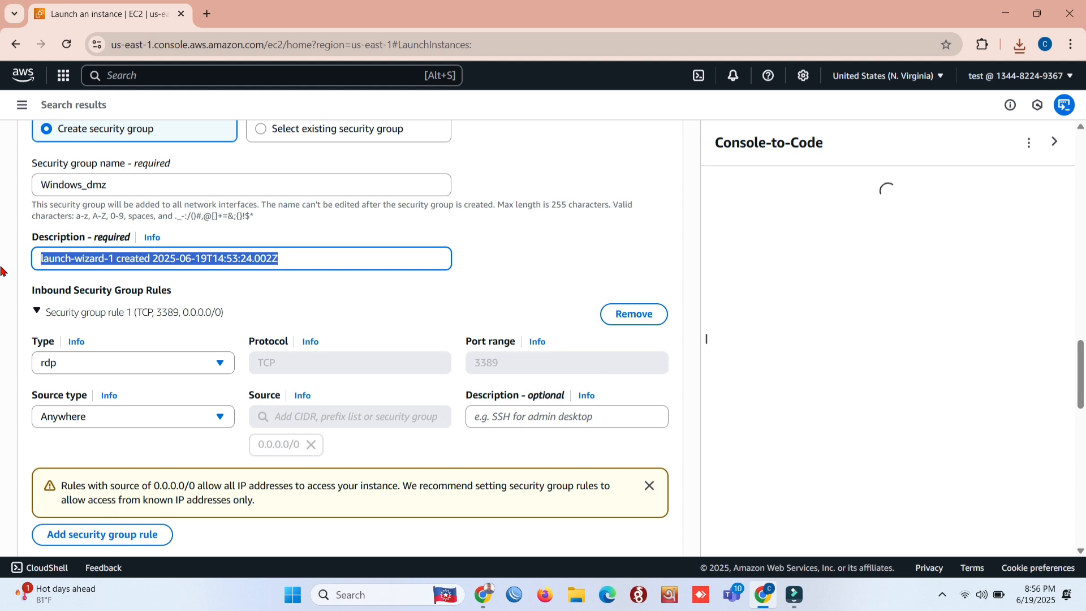
text(windows)
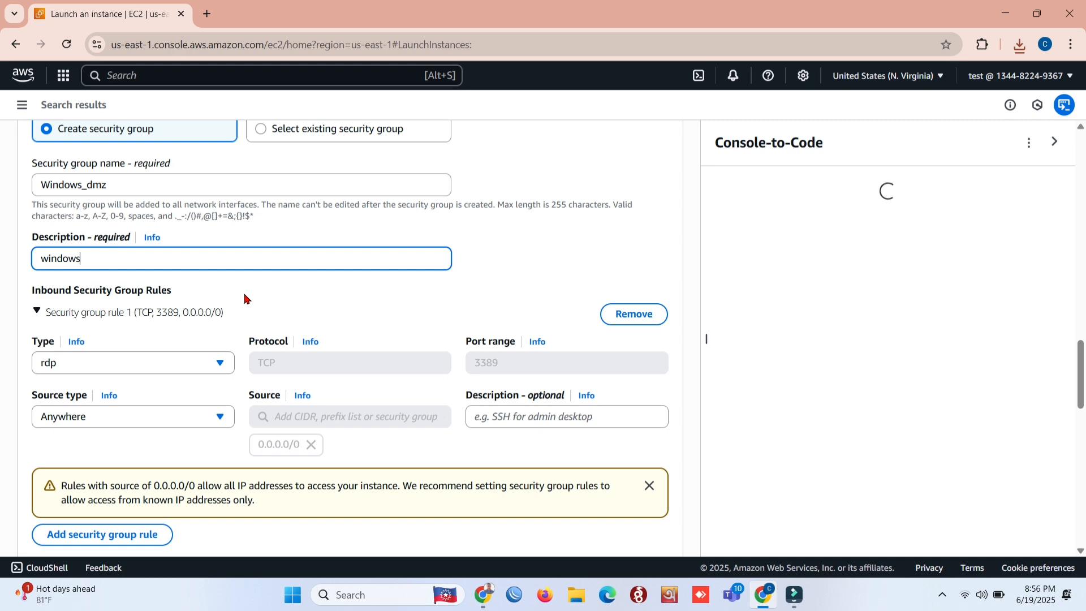
click(244, 297)
text(server)
- Launch the single t3.micro instance with the configured image, security group and storage
scroll(244, 297, down, 5)
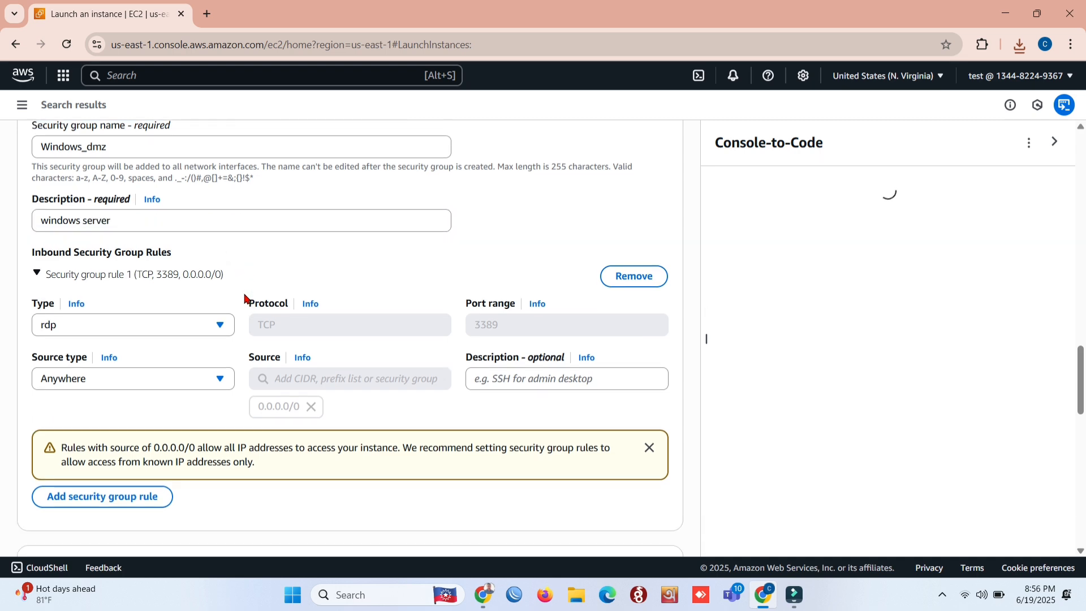
scroll(244, 294, down, 10)
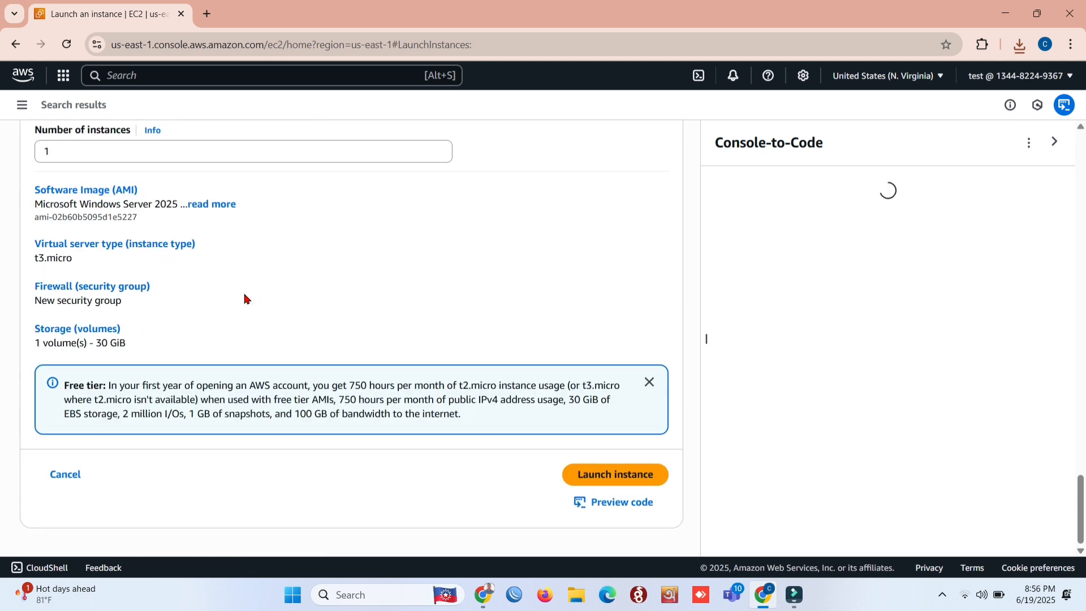
click(594, 477)
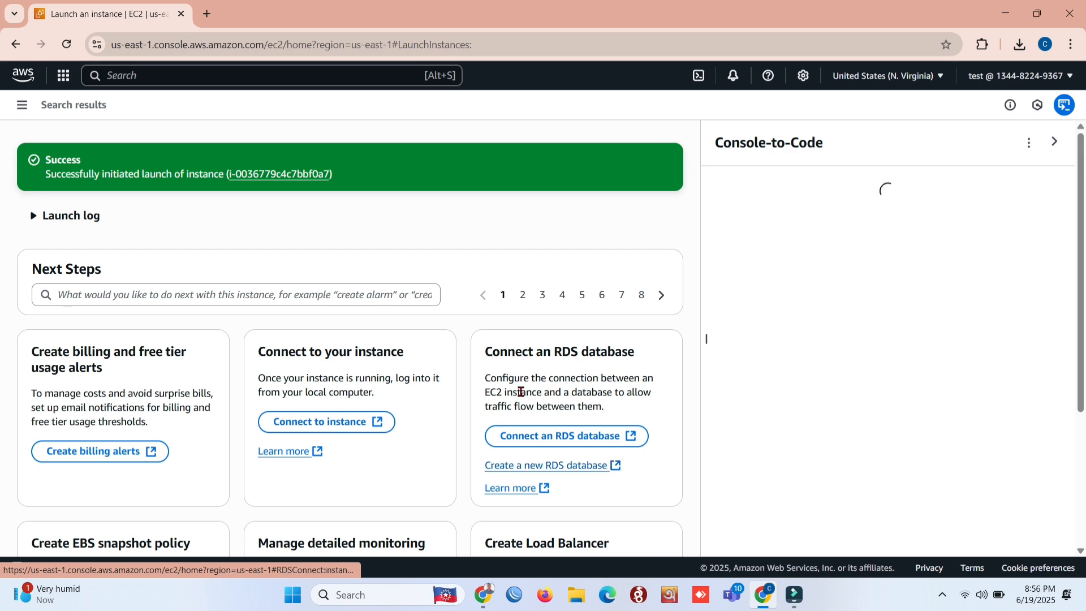
- View all instances, select the one named Windows and open its connection page in a new browser tab
scroll(425, 317, down, 5)
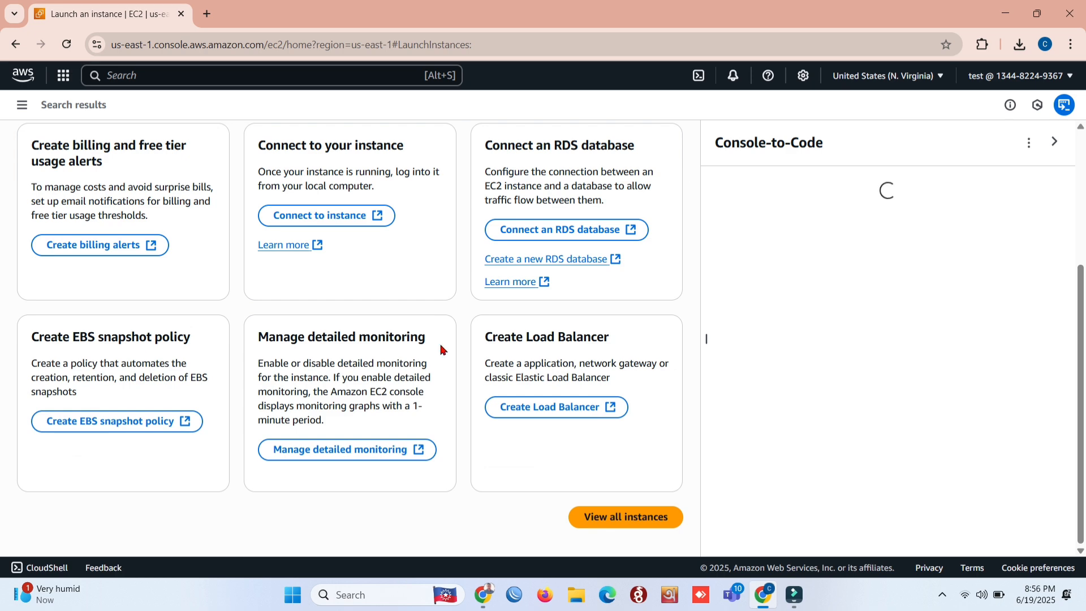
click(606, 518)
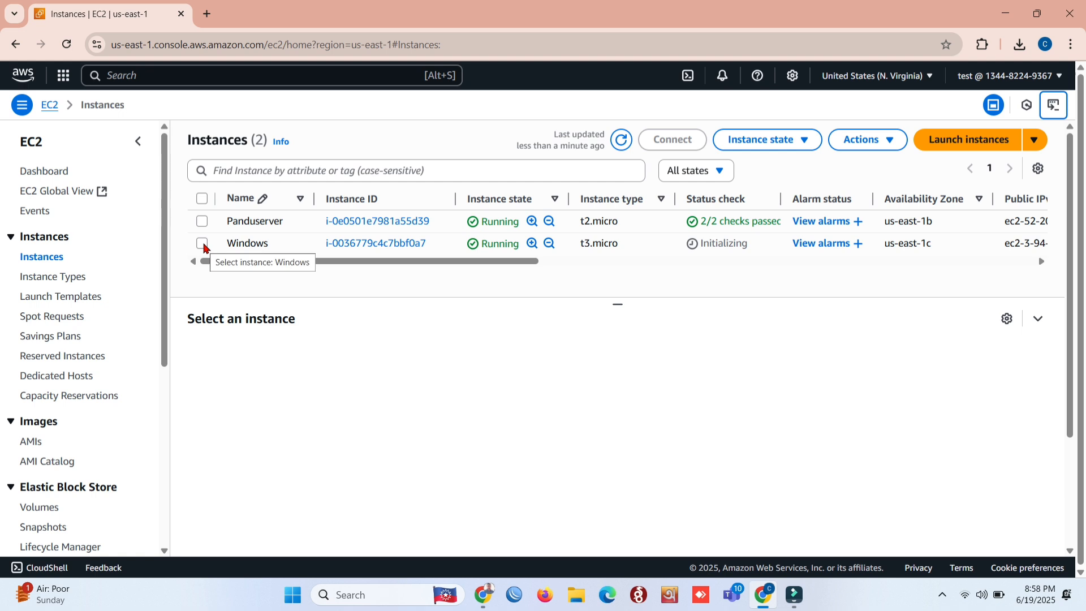
click(201, 244)
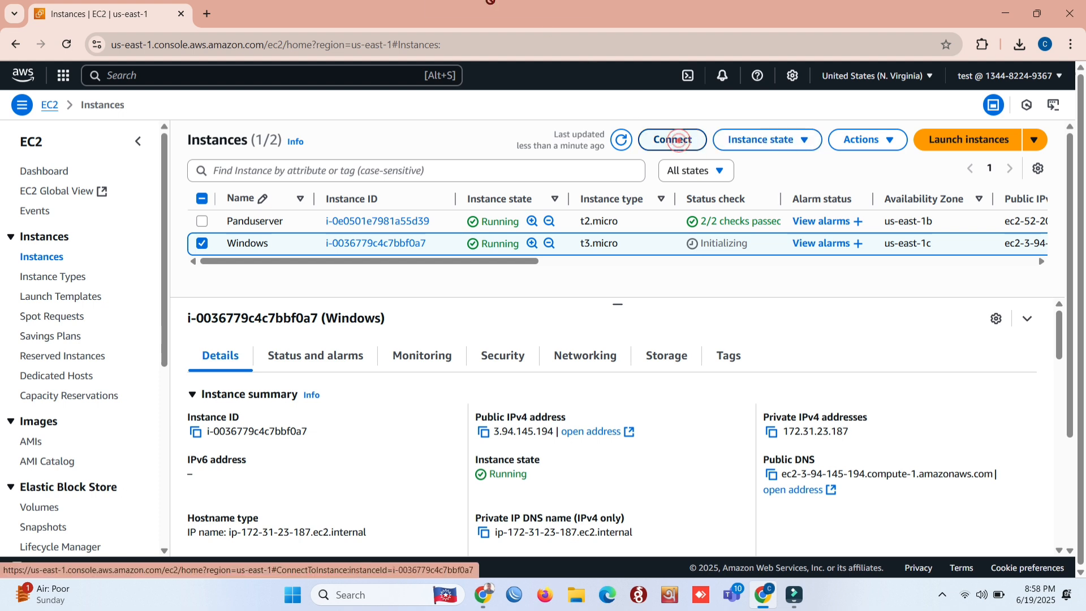
drag(679, 141, 464, 5)
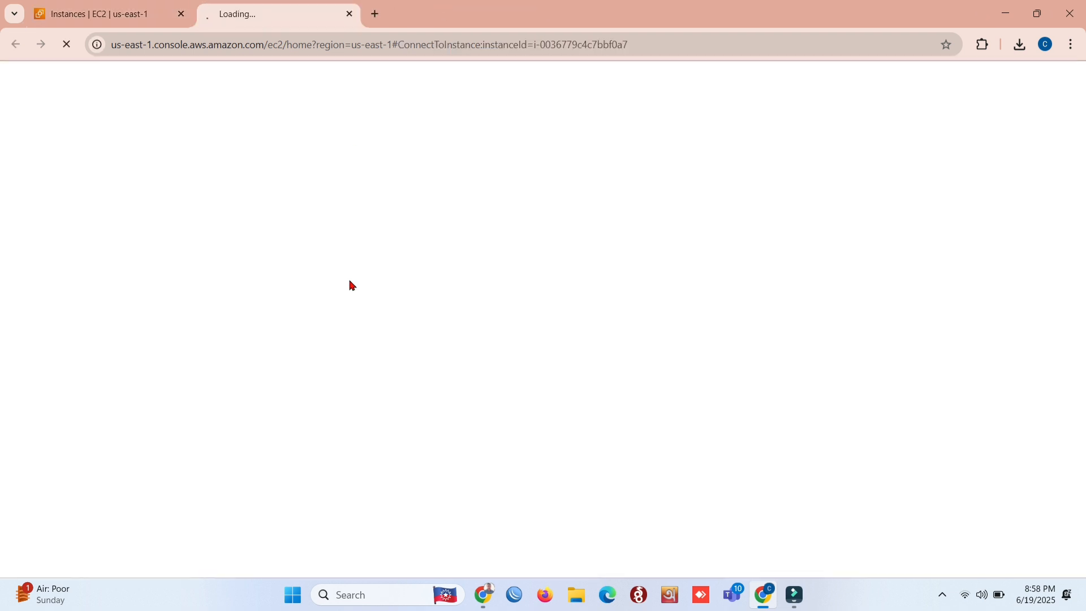